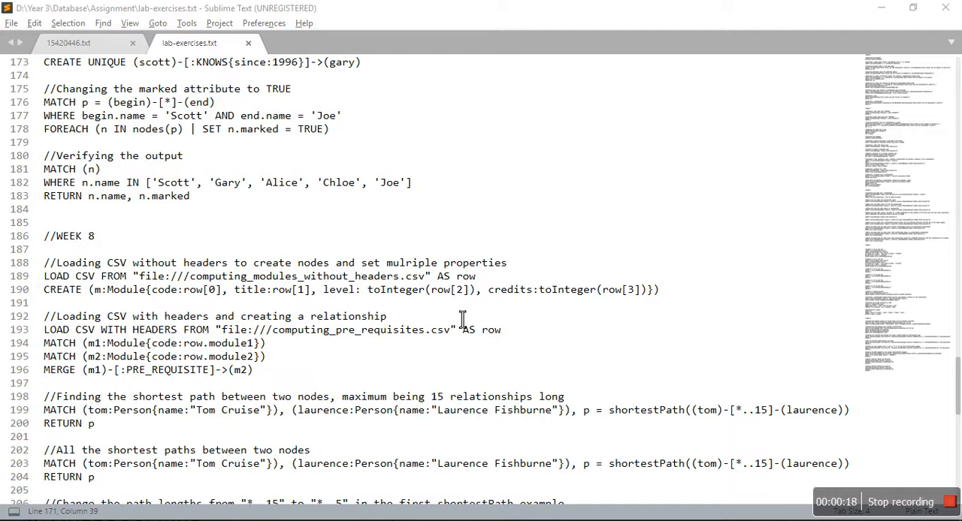
Step: Look through the weekly Cypher exercises in lab-exercises.txt, from the Week 4 to the Week 8 queries
scroll(462, 319, "up", 12)
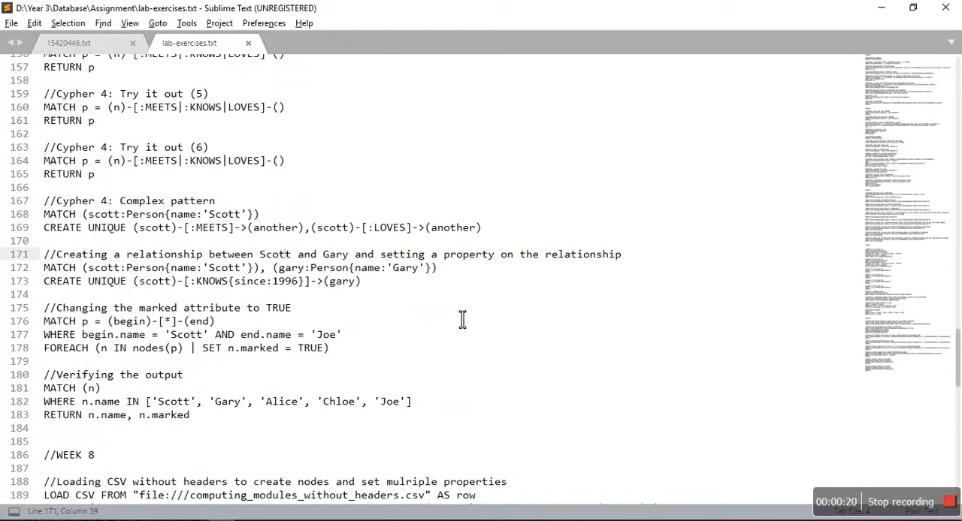
scroll(462, 320, "up", 20)
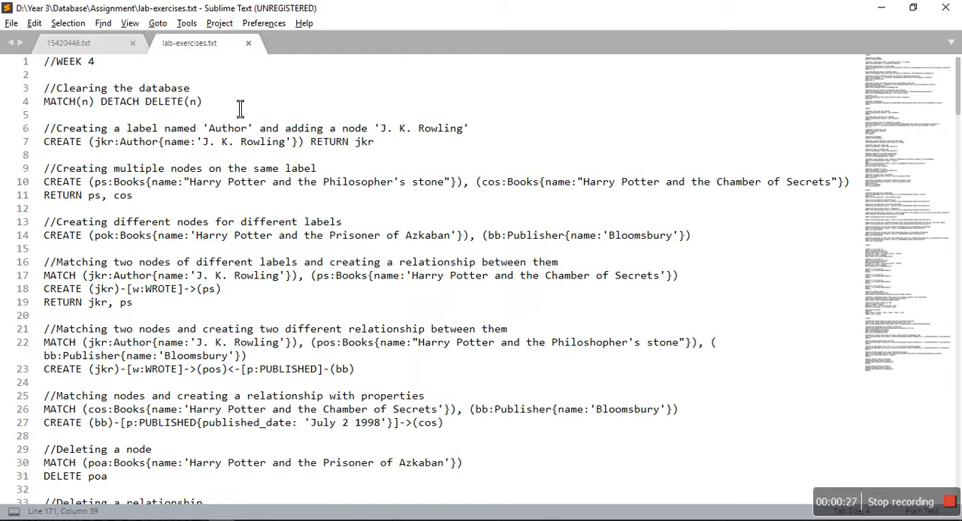
scroll(240, 107, "down", 5)
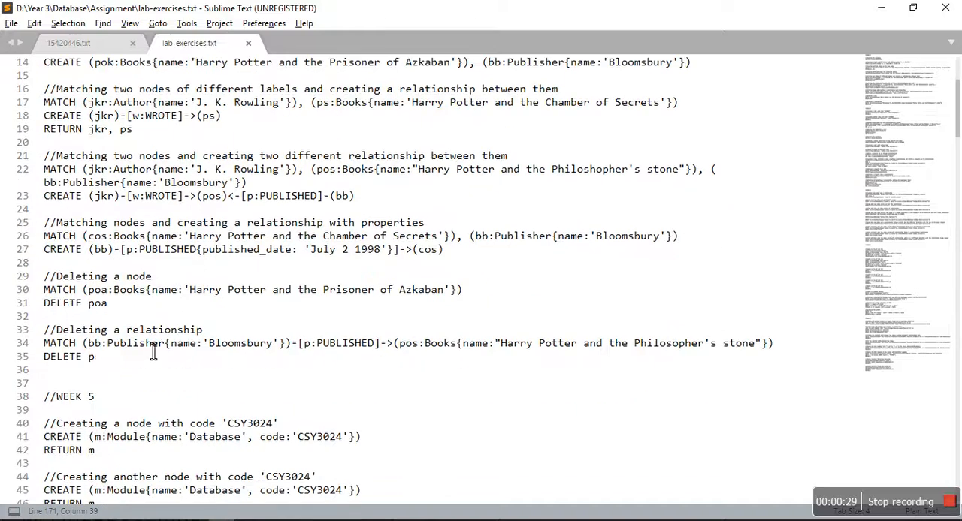
left_click(118, 376)
left_click_drag(113, 397, 43, 398)
scroll(166, 356, "up", 5)
scroll(165, 355, "down", 12)
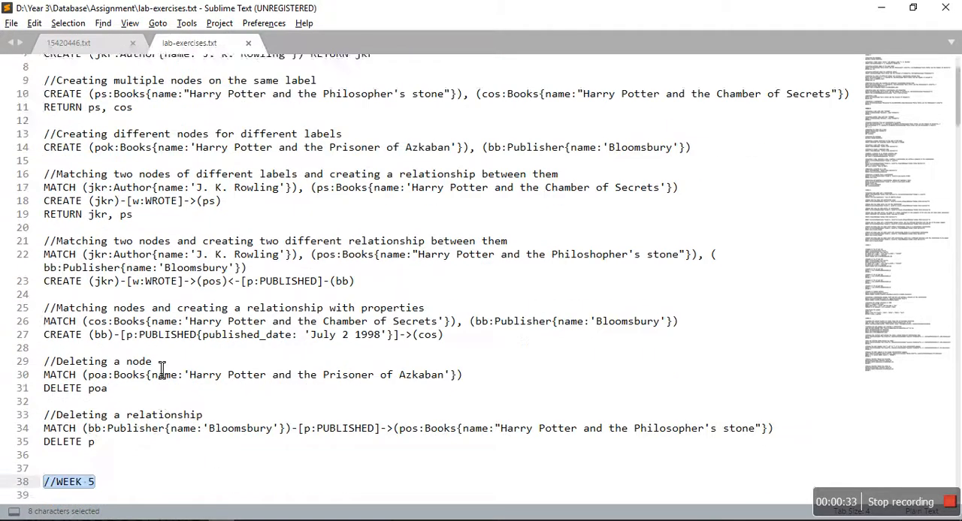
scroll(138, 414, "down", 9)
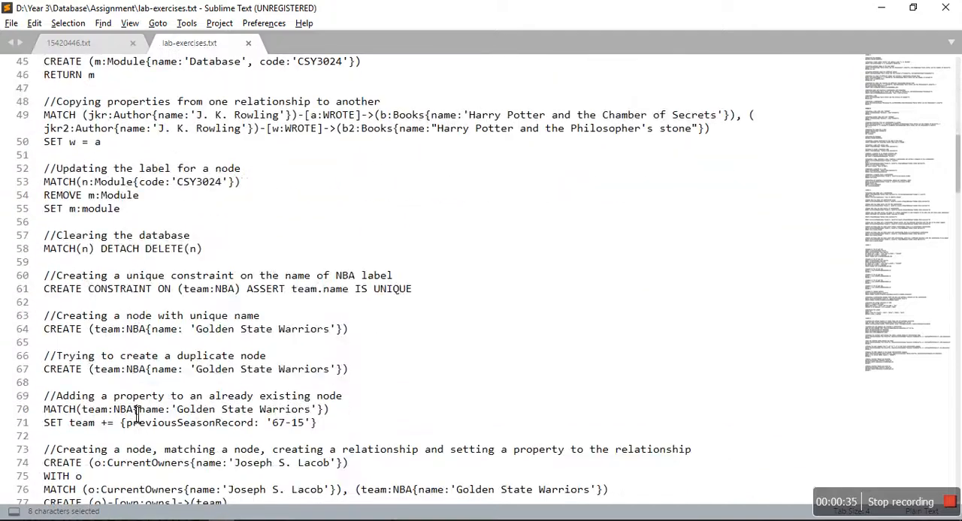
scroll(138, 414, "down", 20)
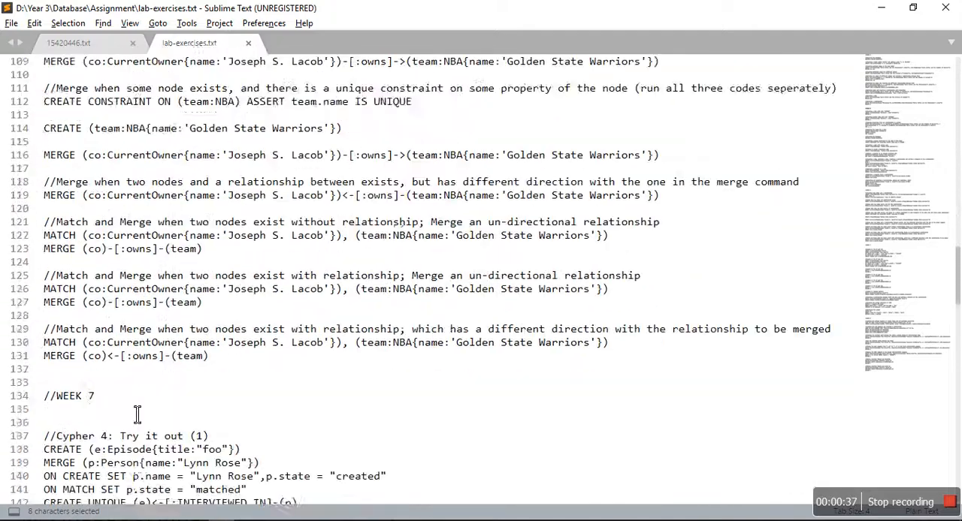
scroll(137, 414, "up", 20)
scroll(138, 414, "up", 3)
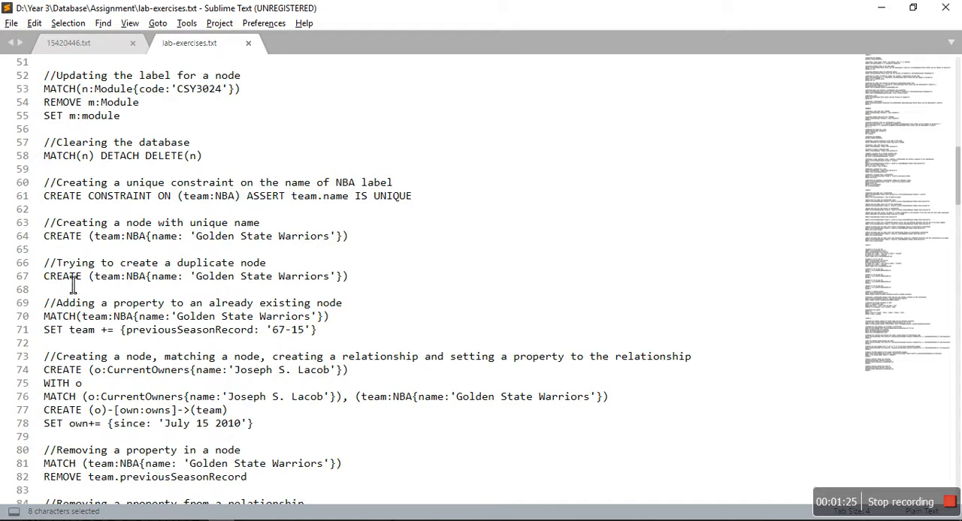
Step: Open the other text file of queries and copy the premierleague.csv import query at its beginning, from LOAD CSV through SET
left_click(81, 46)
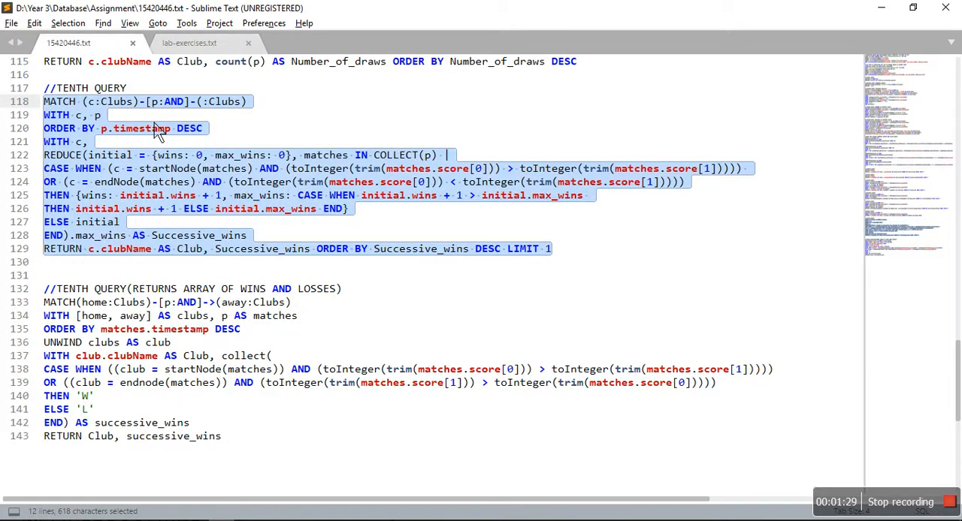
left_click(161, 130)
scroll(161, 129, "up", 9)
scroll(160, 129, "up", 20)
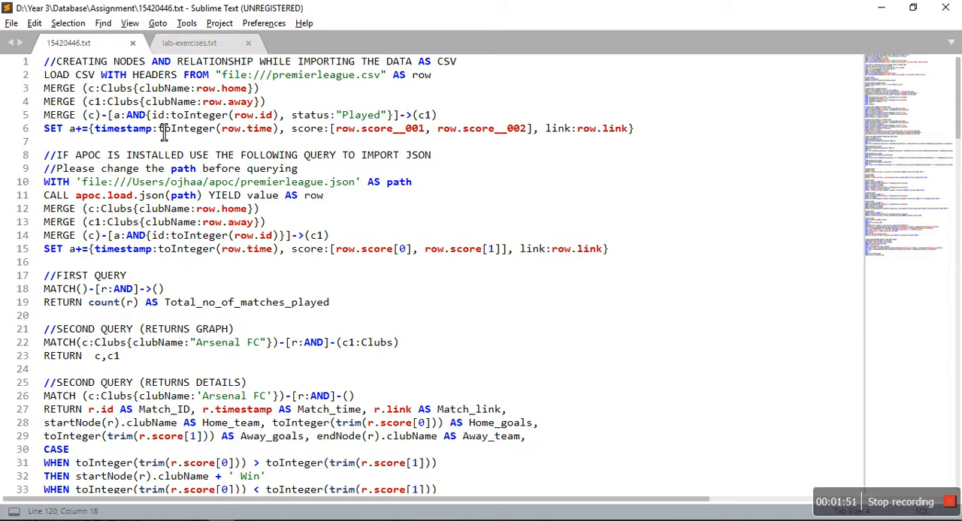
key("alt+Tab")
Step: Switch to Neo4j Browser and run the copied LOAD CSV import query
key("alt+Tab")
left_click_drag(637, 129, 8, 80)
key("ctrl+c")
key("alt+Tab")
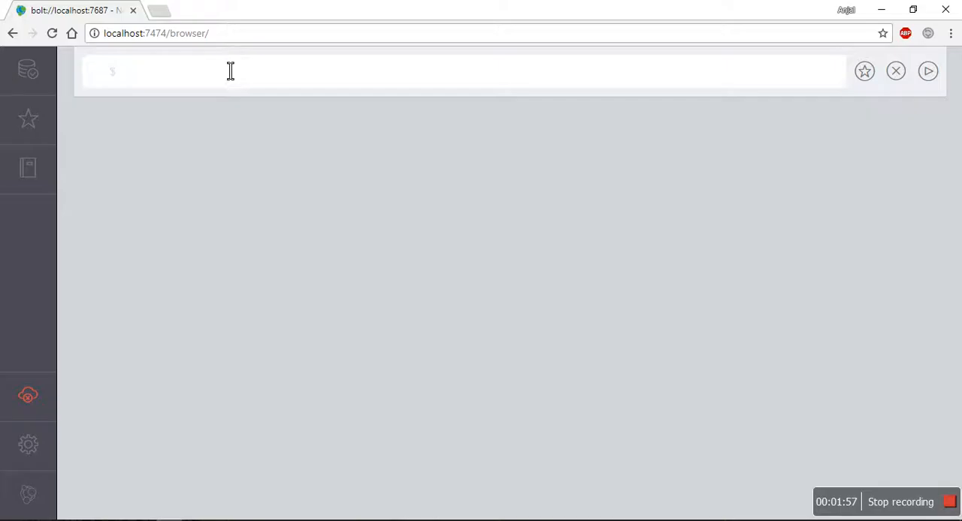
key("ctrl+v")
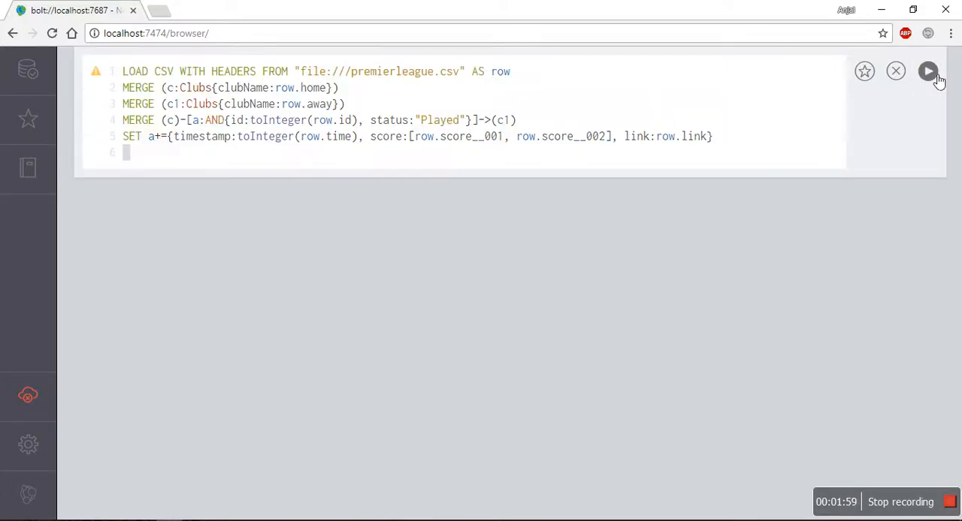
left_click(928, 71)
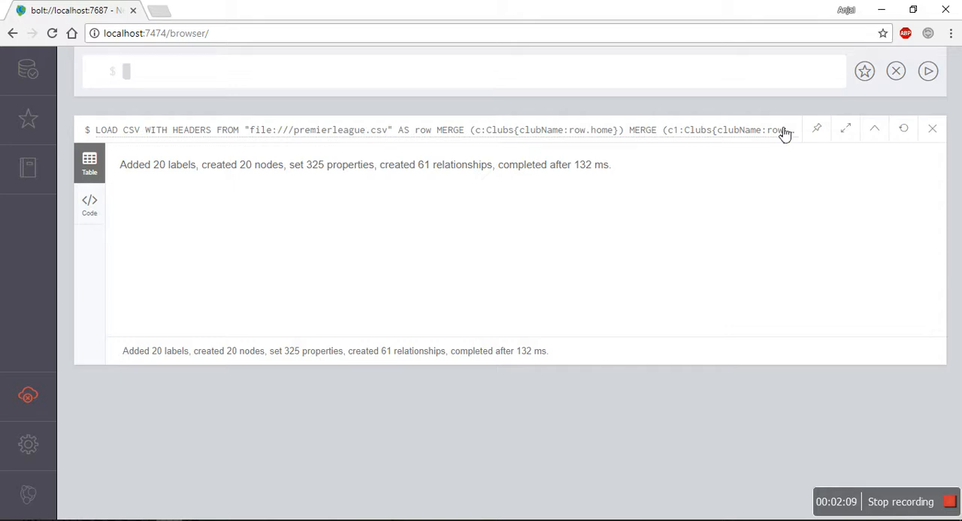
Step: Show the graph of all node labels from the database information, and hide that information again
left_click(28, 69)
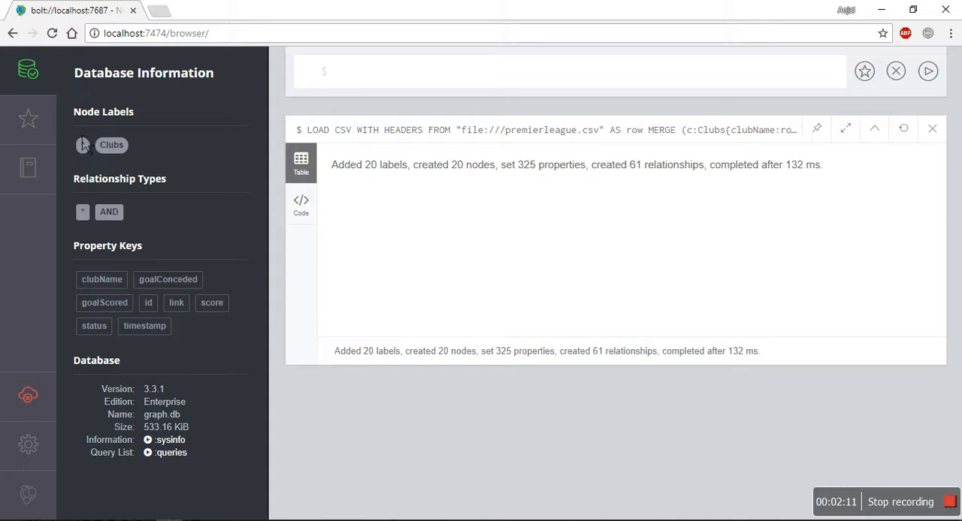
left_click(82, 145)
left_click(28, 69)
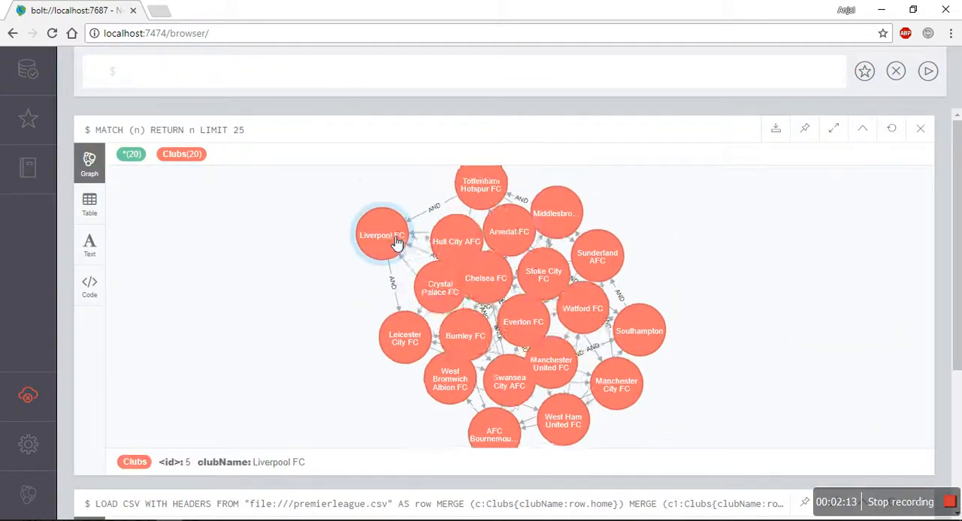
Step: Show the graph full screen and spread it out by moving the Liverpool FC, Southampton and Tottenham Hotspur FC nodes outward
left_click_drag(396, 242, 268, 283)
left_click_drag(578, 263, 759, 231)
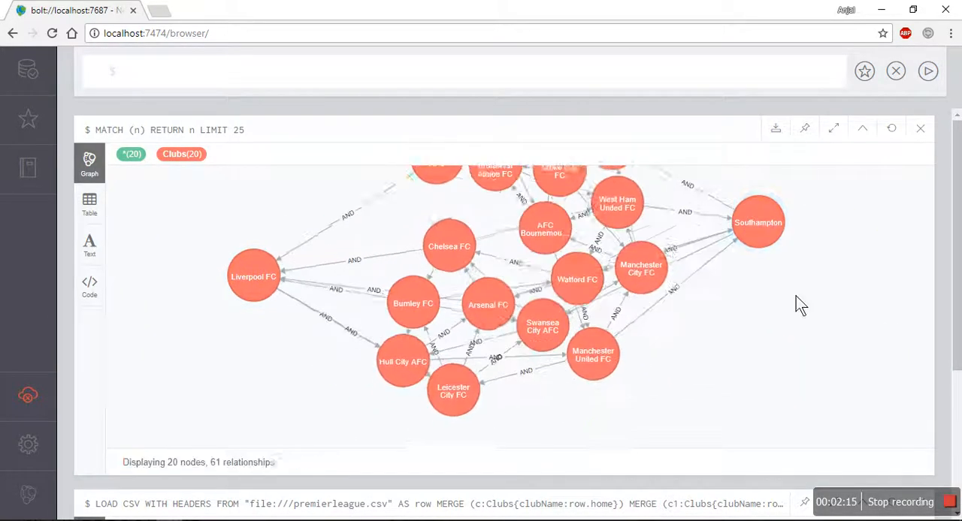
left_click(834, 128)
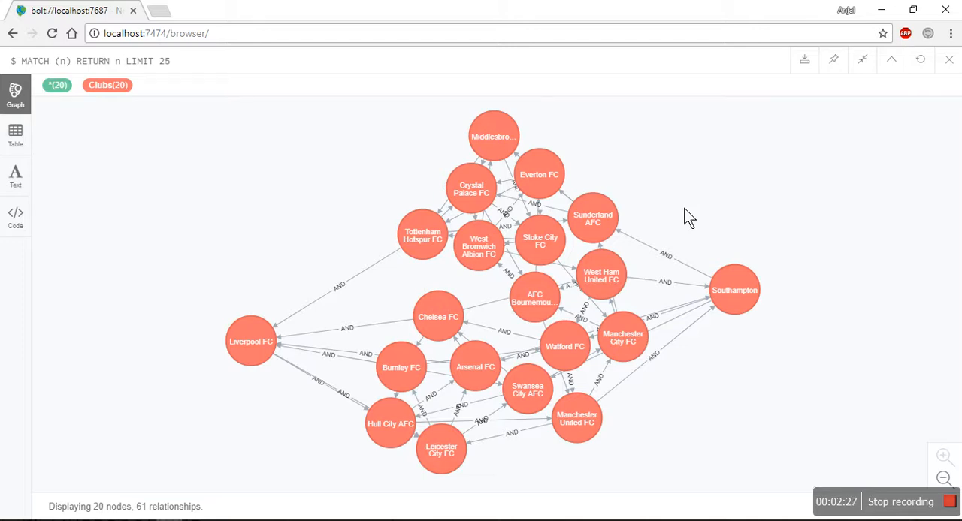
left_click_drag(250, 340, 180, 279)
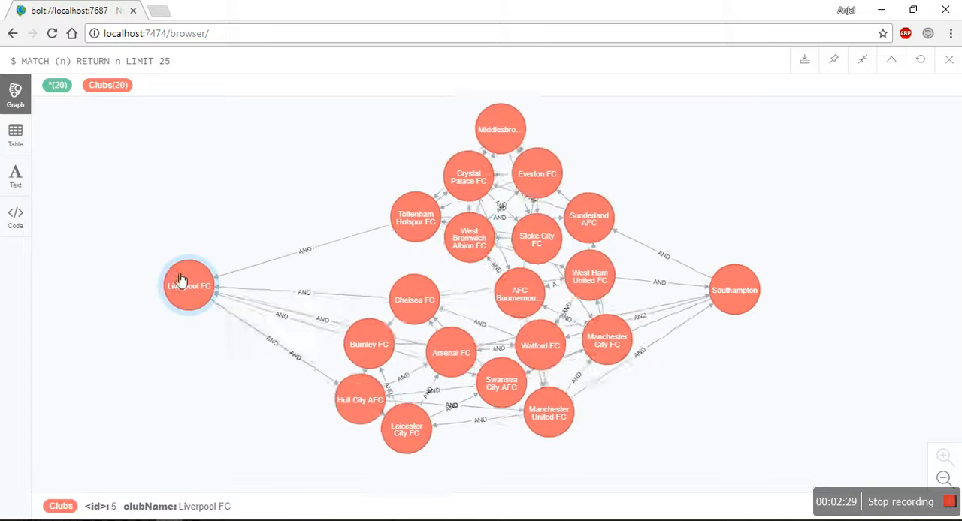
left_click_drag(416, 214, 325, 194)
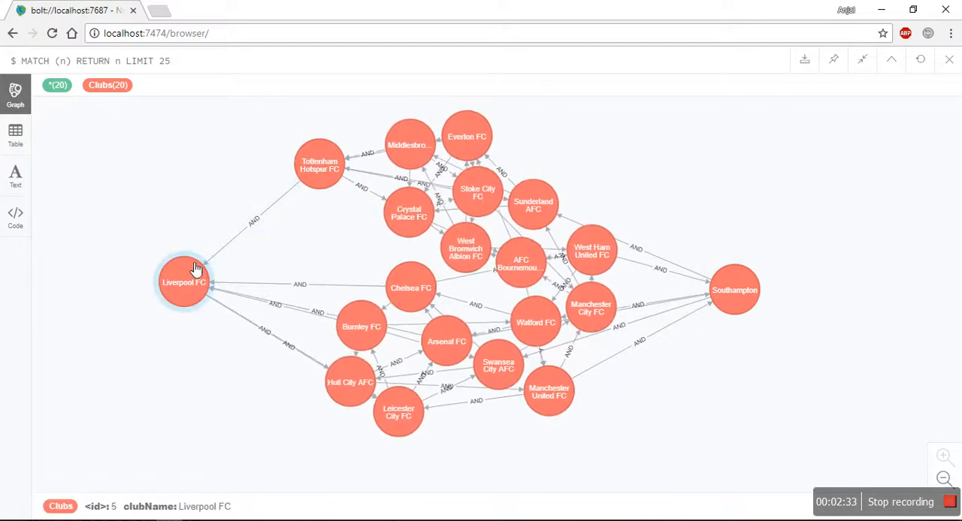
Step: Inspect the properties of the AND relationship from Tottenham Hotspur FC to Liverpool FC
left_click(295, 188)
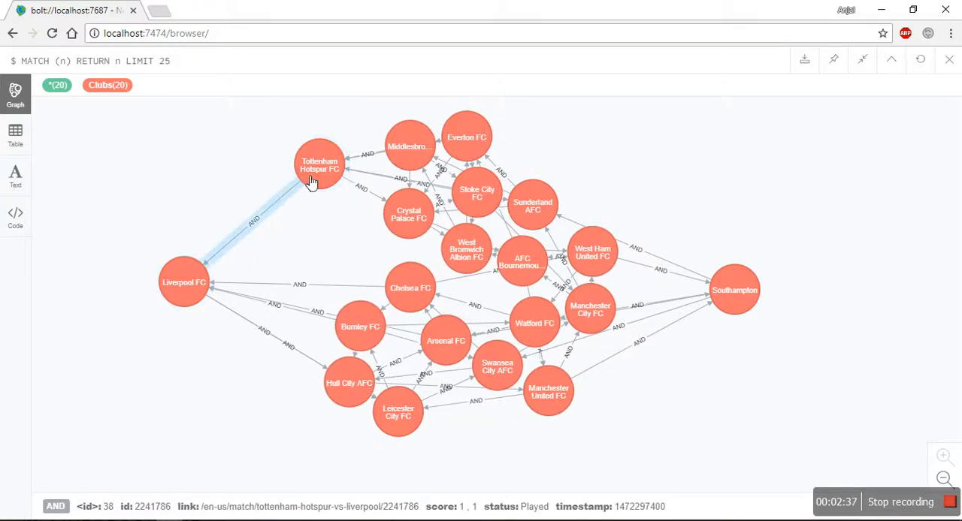
left_click_drag(265, 221, 256, 219)
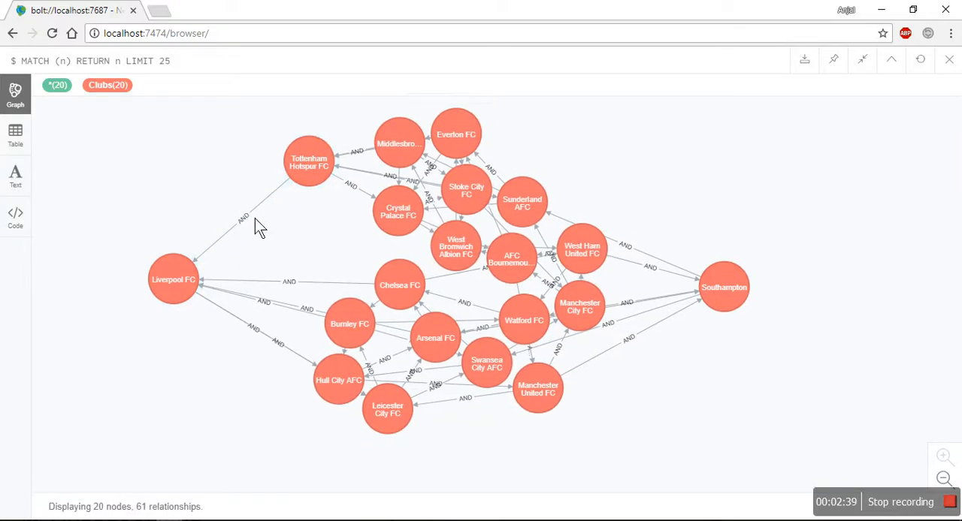
left_click(241, 216)
left_click(248, 215)
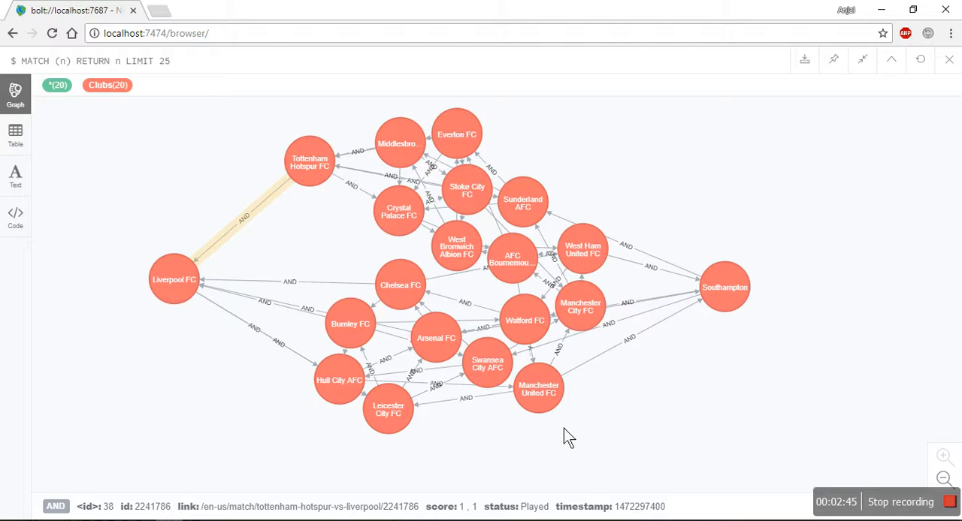
left_click(196, 201)
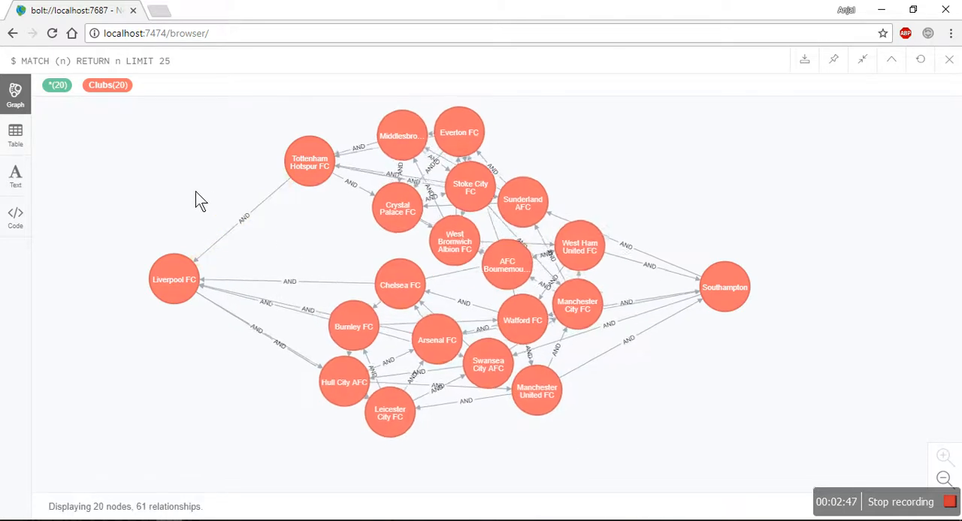
Step: Copy the tenth query returning wins and losses, from WITH [home, away] to its end, and exit Neo4j Browser's full-screen graph
key("alt+Tab")
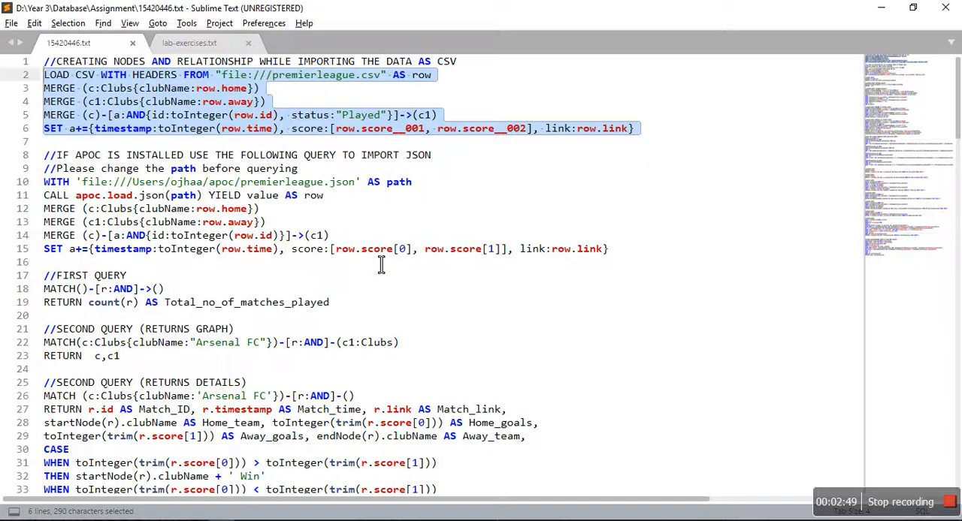
scroll(381, 264, "down", 20)
scroll(381, 265, "down", 17)
scroll(380, 264, "up", 3)
left_click_drag(253, 309, 43, 174)
key("ctrl+c")
key("alt+Tab")
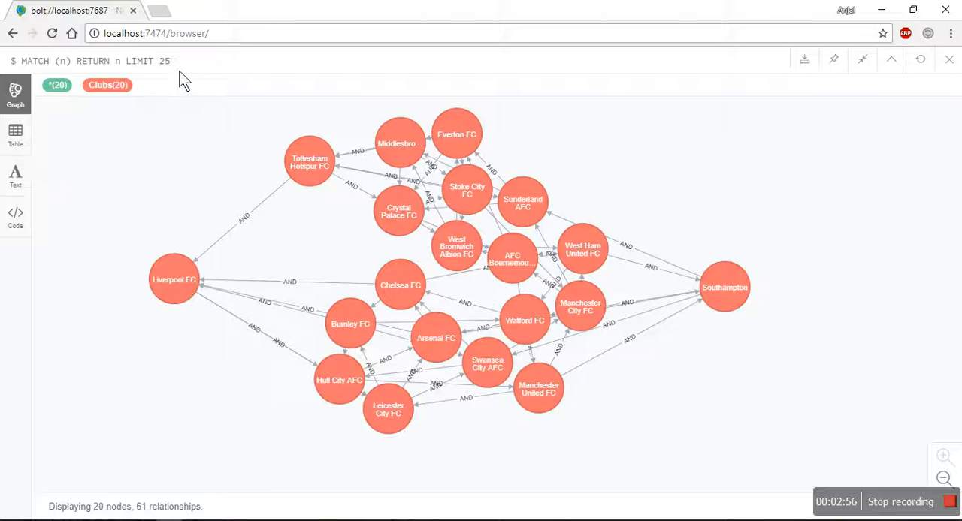
left_click(864, 75)
Step: Try to run the copied wins-and-losses query without its MATCH line, and close its result frame
left_click(544, 90)
key("ctrl+v")
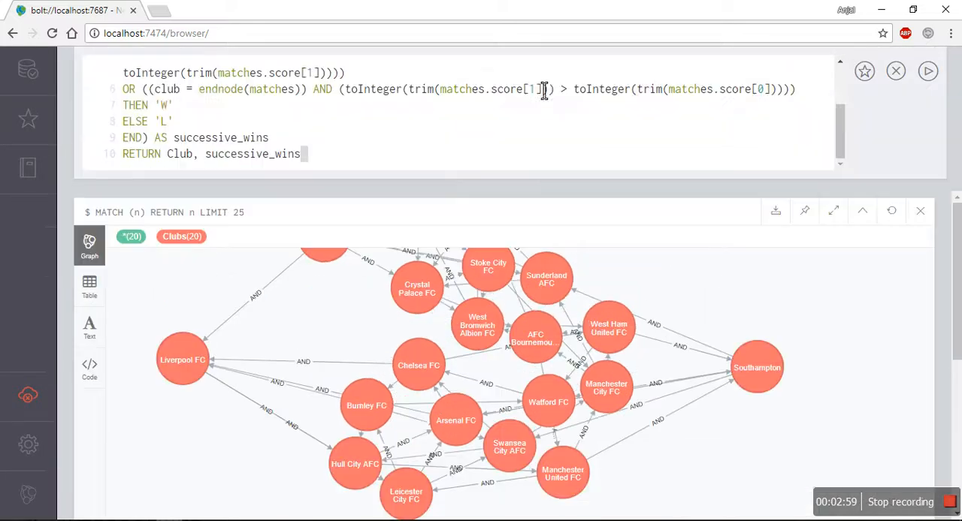
left_click(927, 70)
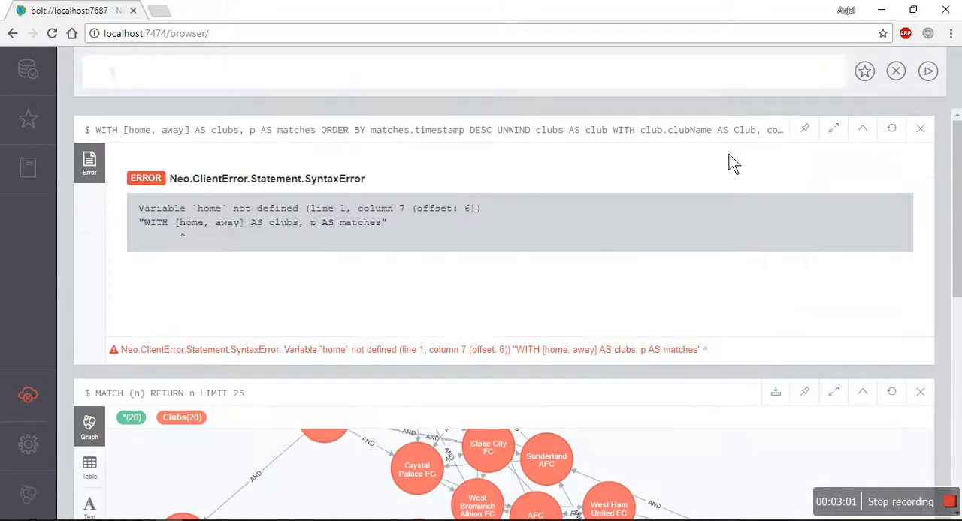
left_click(921, 130)
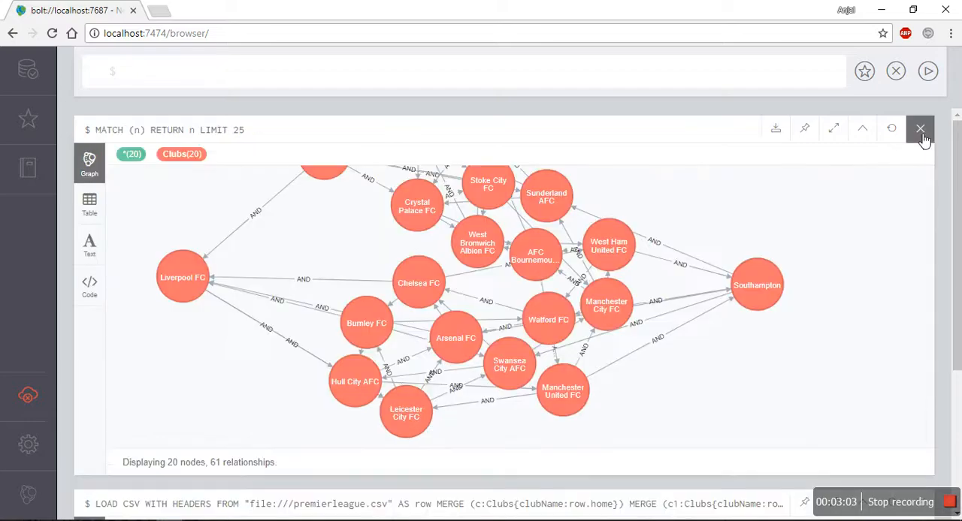
Step: Copy the complete tenth query returning the array of wins and losses, including its MATCH line, and run it in Neo4j Browser
key("alt+Tab")
key("shift+Up")
key("ctrl+c")
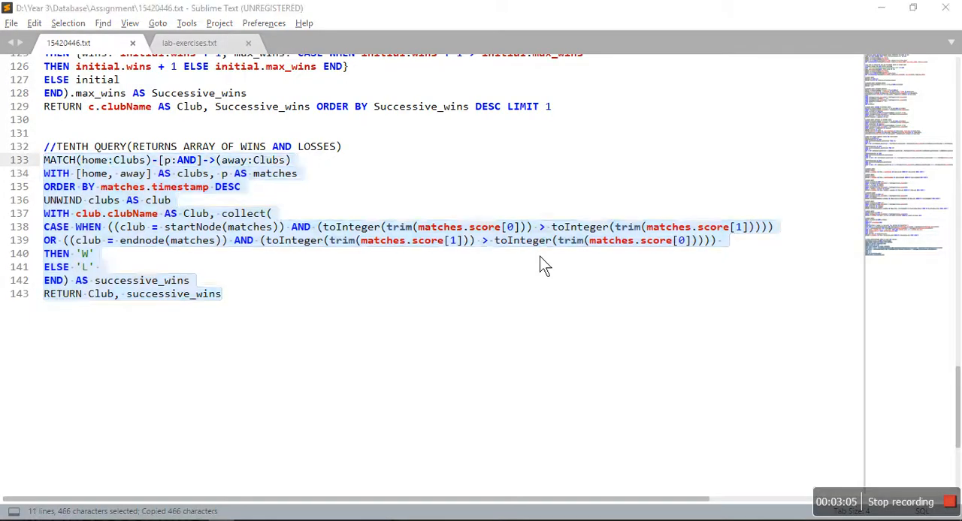
key("alt+Tab")
left_click(436, 81)
key("ctrl+v")
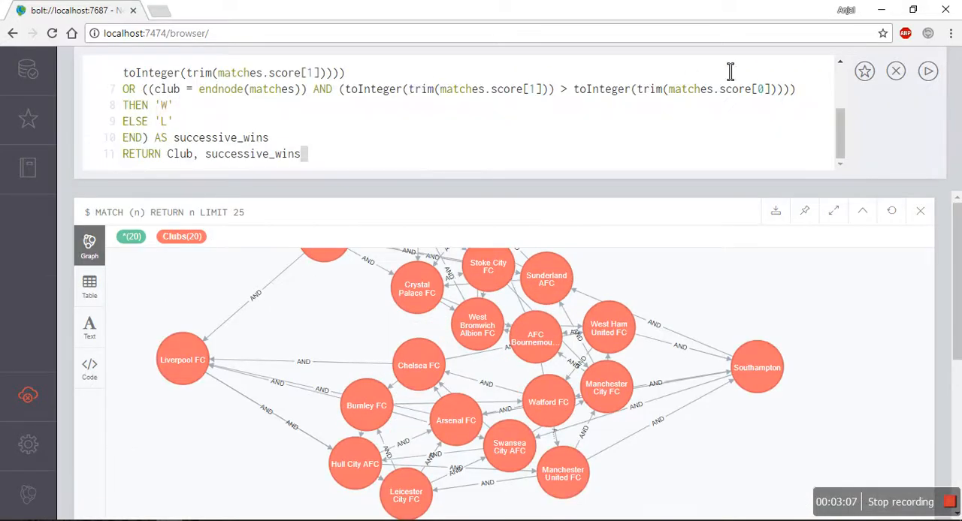
left_click(928, 71)
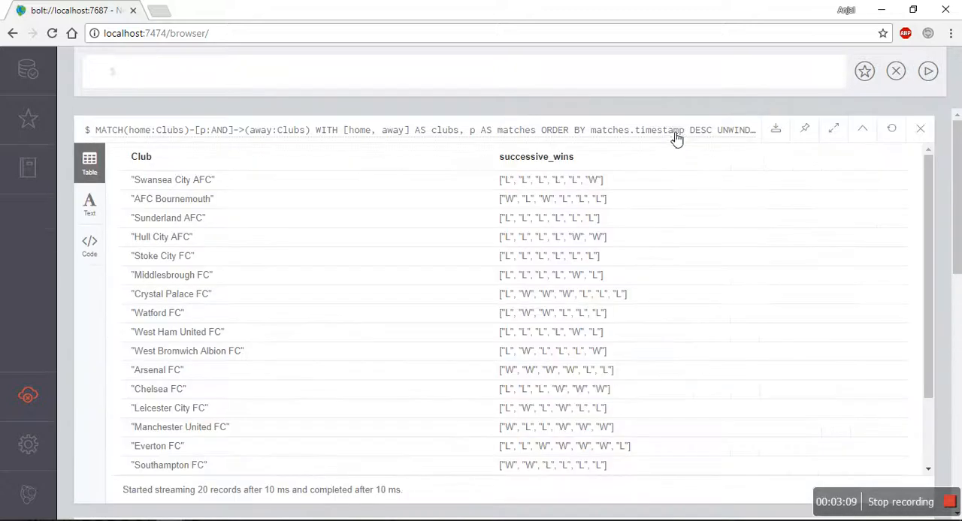
Step: Examine each club's array of wins and losses in the result table, particularly the Manchester City FC row
scroll(596, 188, "down", 5)
scroll(596, 188, "up", 5)
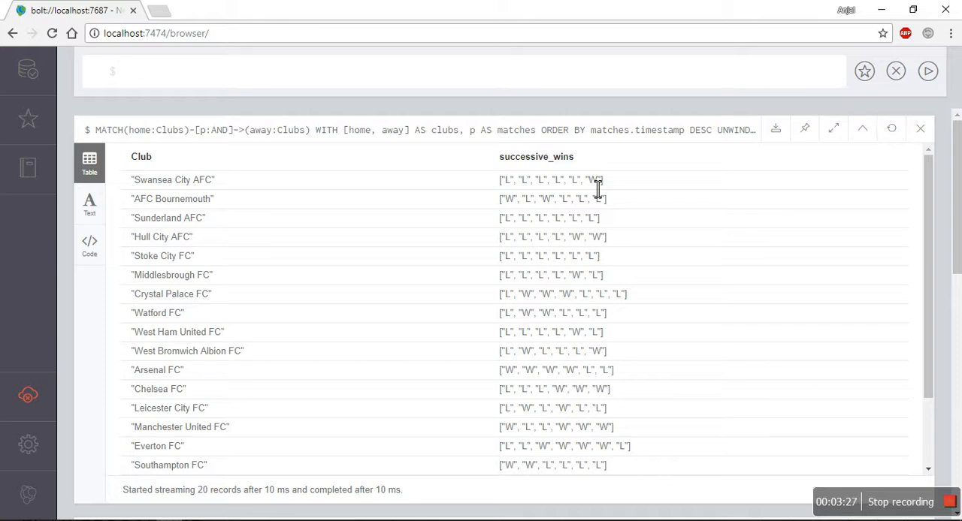
scroll(582, 225, "down", 3)
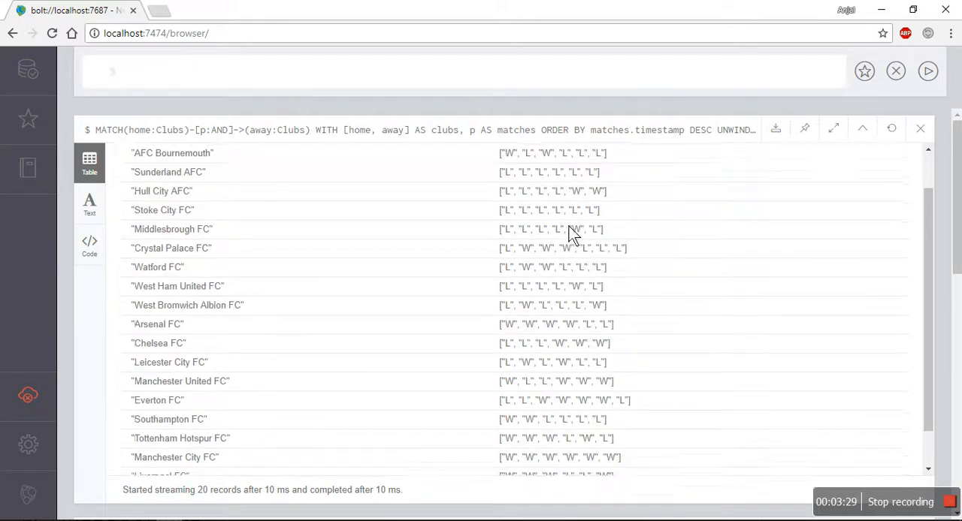
scroll(575, 235, "down", 1)
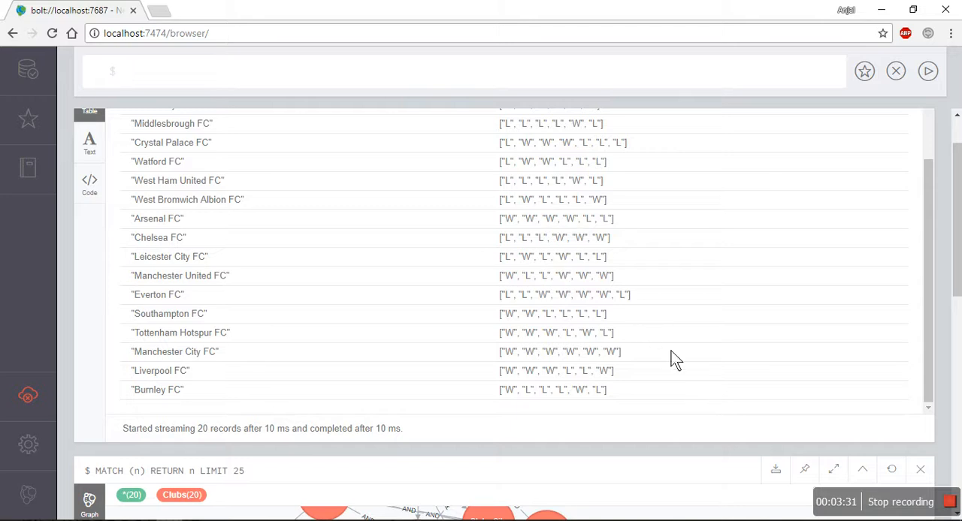
left_click_drag(624, 356, 495, 362)
scroll(495, 362, "up", 1)
scroll(496, 365, "up", 1)
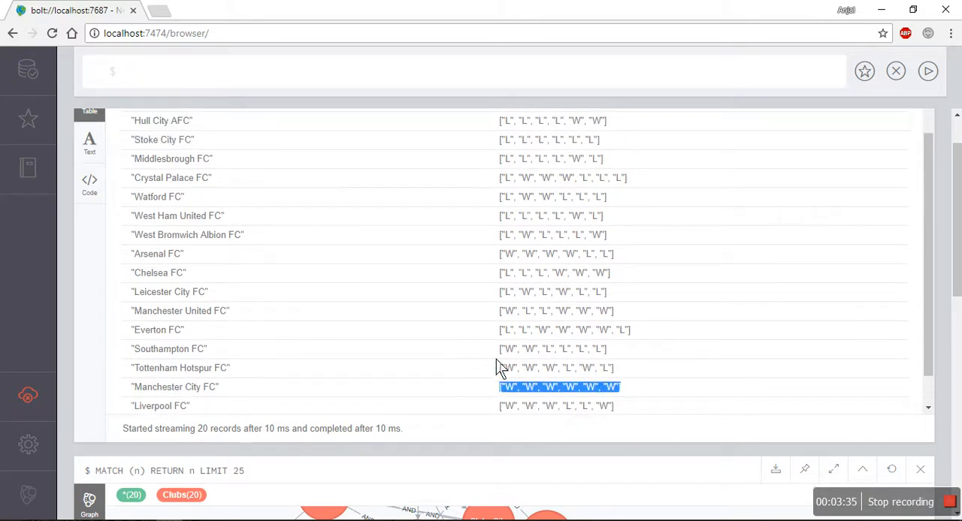
left_click(509, 360)
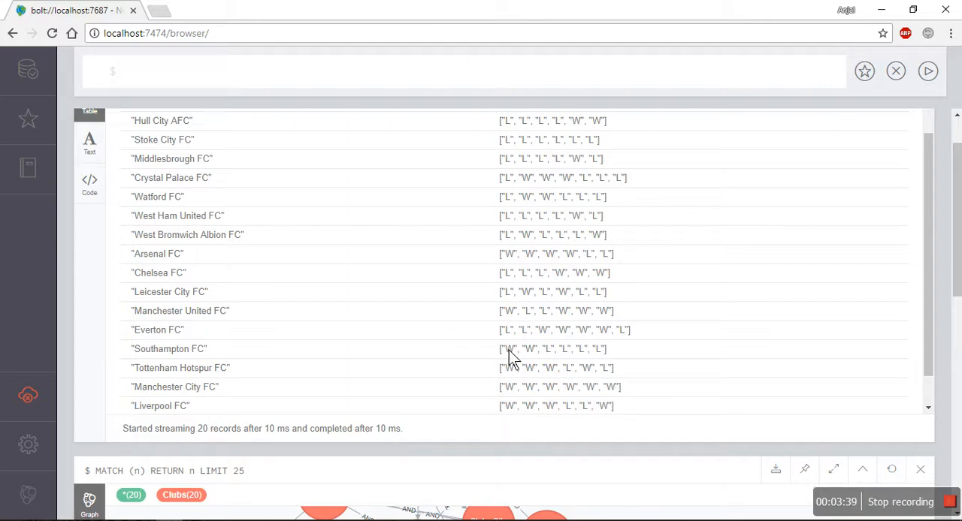
scroll(509, 360, "up", 4)
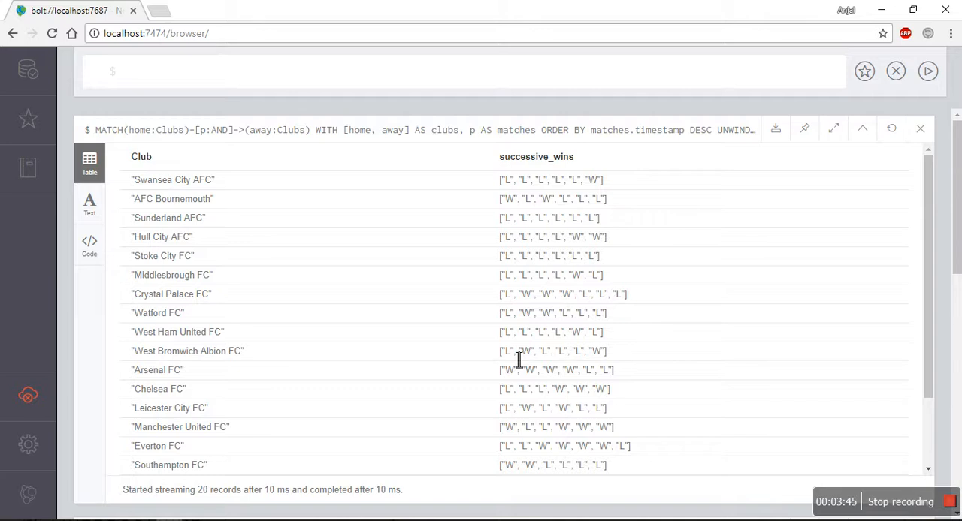
Step: Copy the complete tenth query returning the club with the most Successive_wins from 15420446.txt in Sublime Text, and run it in Neo4j Browser
key("alt+Tab")
scroll(509, 359, "up", 4)
left_click_drag(582, 254, 54, 109)
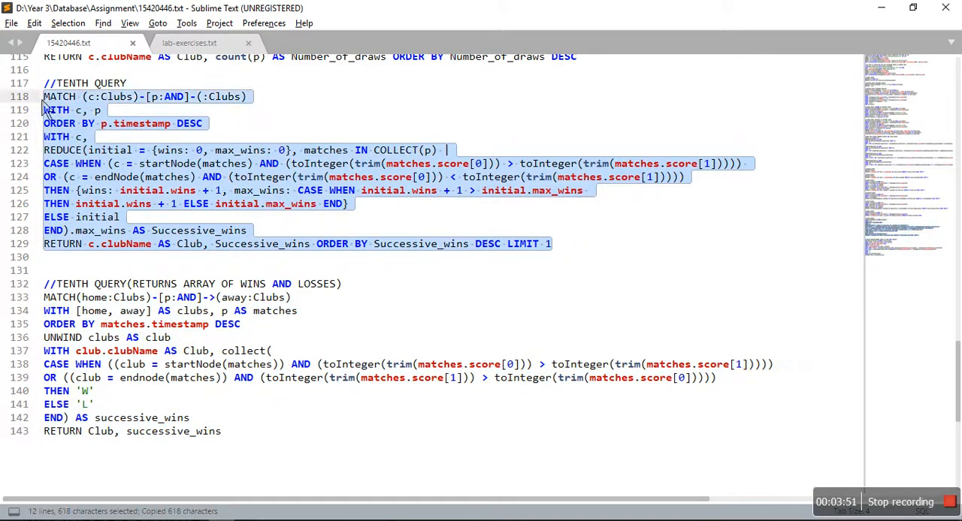
key("alt+Tab")
left_click(210, 79)
key("ctrl+v")
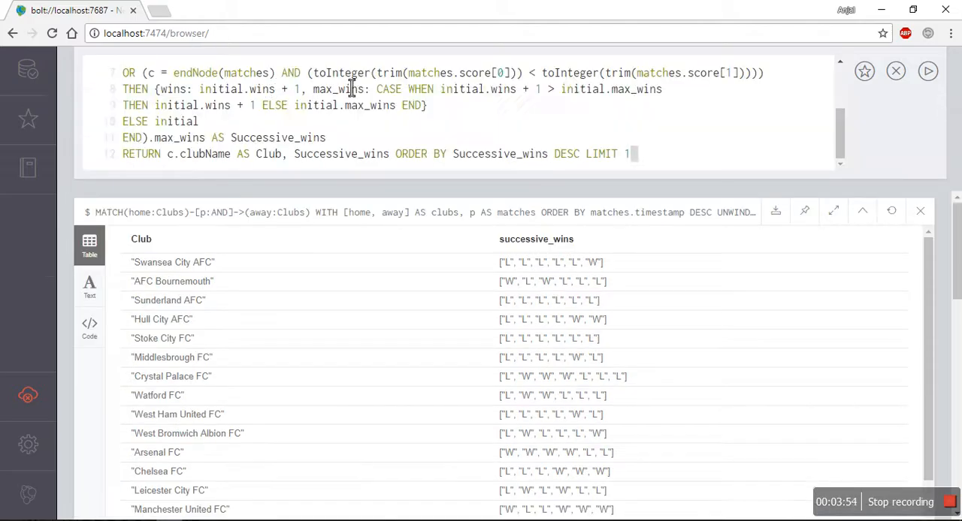
left_click(932, 70)
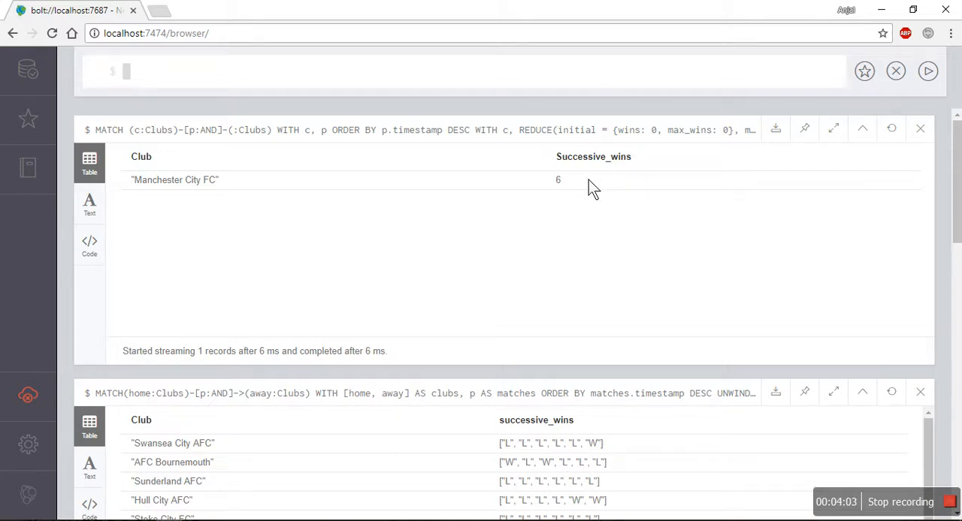
Step: Compare the Successive_wins result with the clubs' arrays of wins and losses, and review the queries above the tenth in Sublime Text
scroll(590, 188, "down", 3)
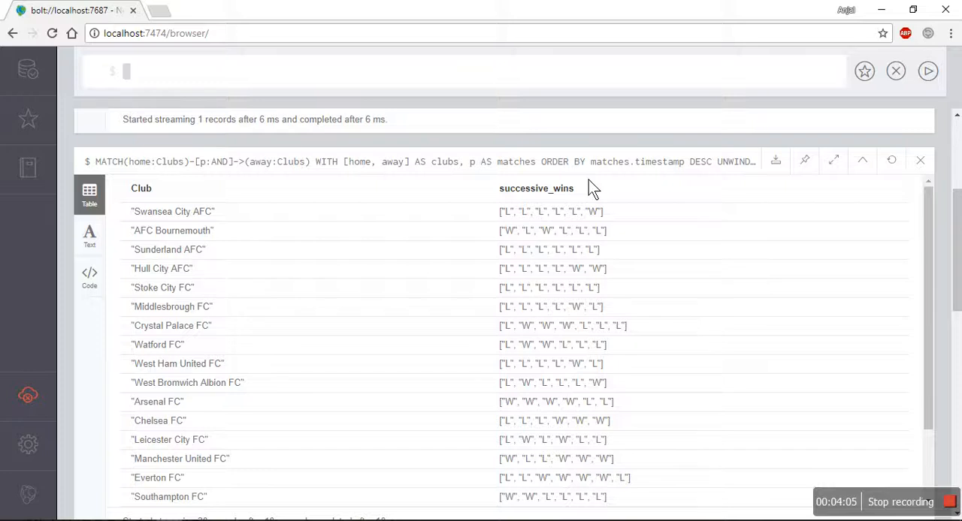
scroll(590, 189, "down", 1)
scroll(555, 209, "down", 2)
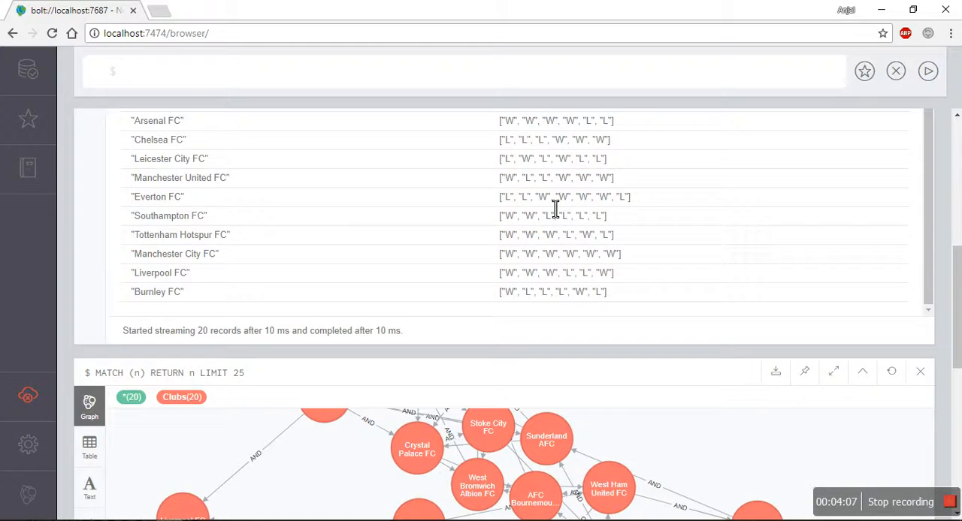
scroll(554, 209, "up", 3)
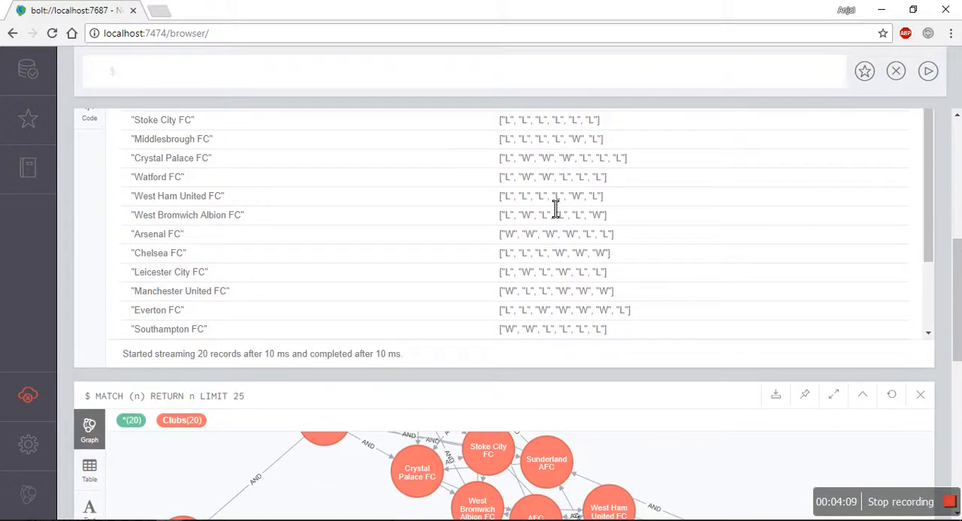
scroll(554, 209, "up", 3)
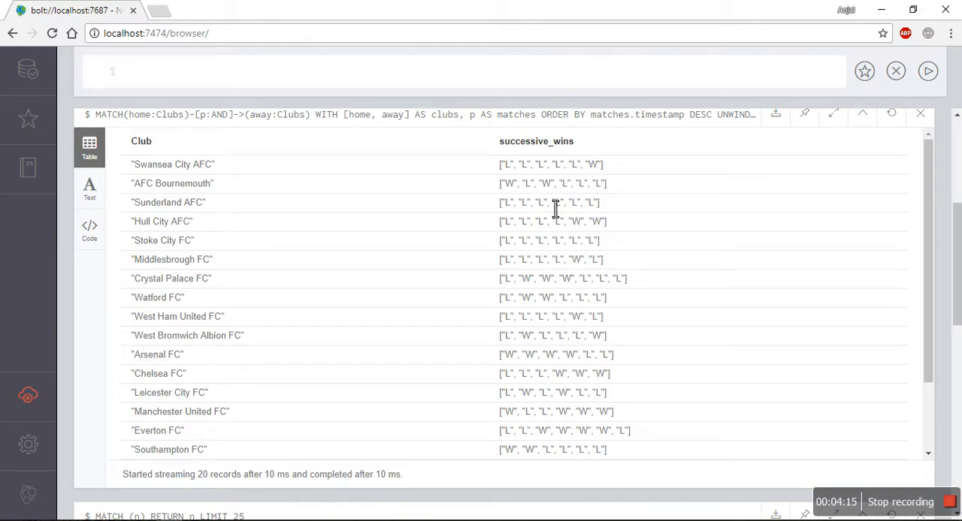
scroll(547, 283, "up", 1)
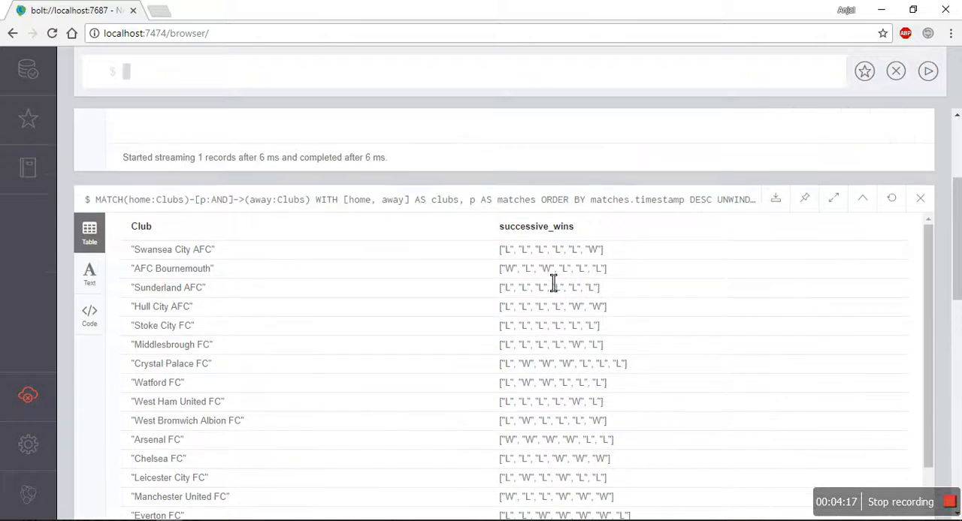
key("alt+Tab")
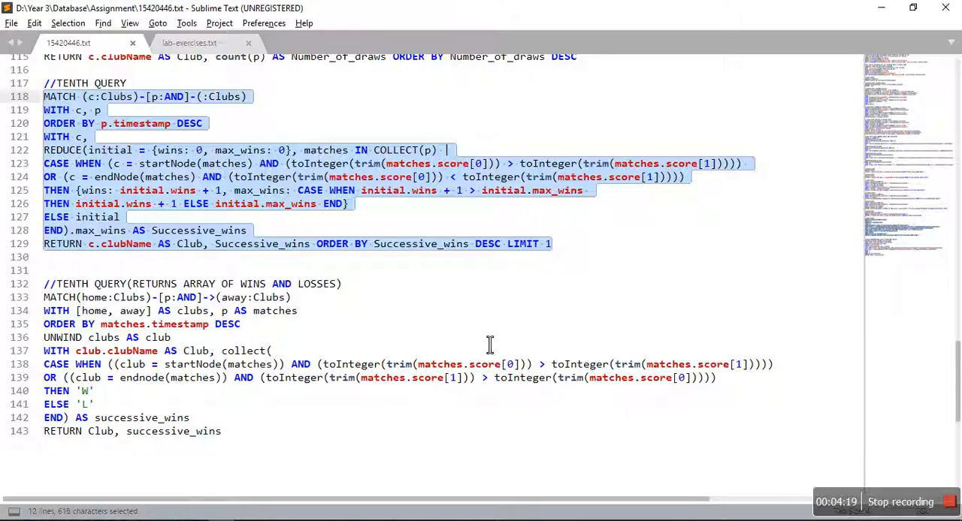
scroll(514, 346, "up", 6)
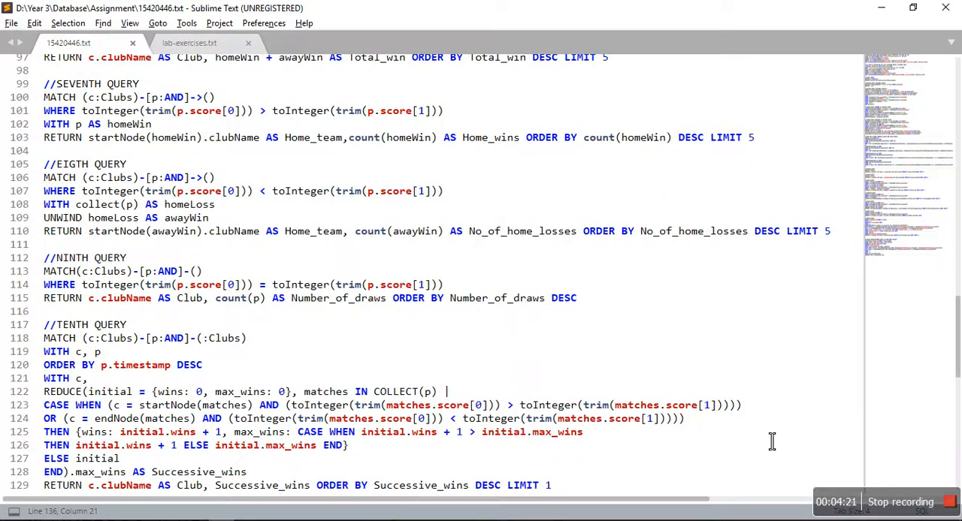